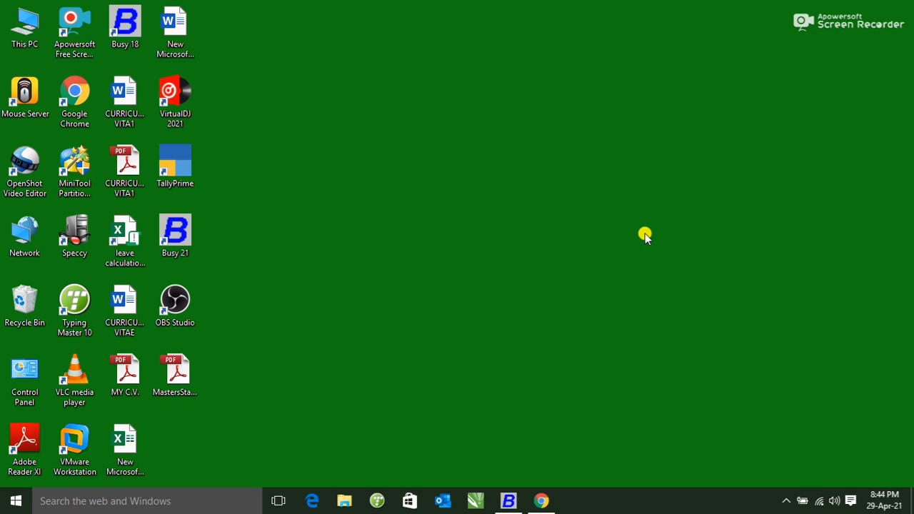
Restore Busy 18 and open the Add New User form under Administration > Users
{"action": "left_click", "coordinate": [521, 507]}
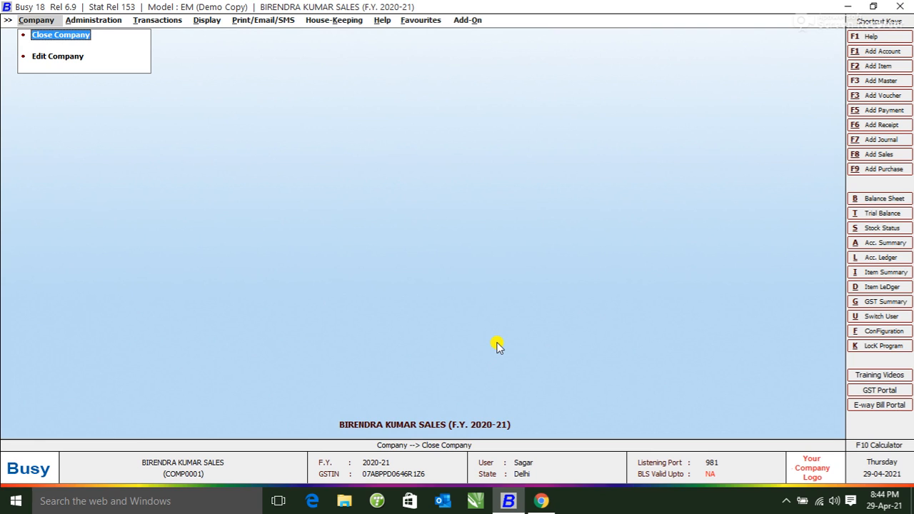
{"action": "key", "text": "Right"}
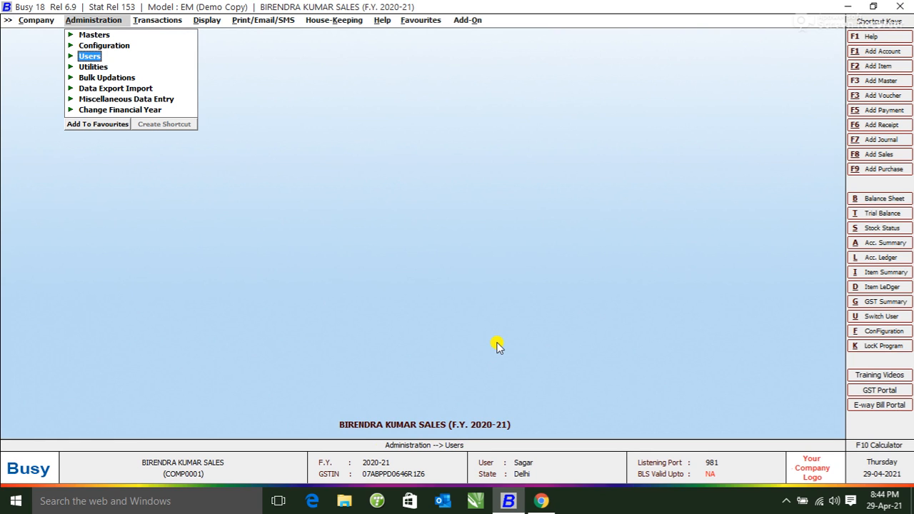
{"action": "key", "text": "Up"}
{"action": "key", "text": "Up"}
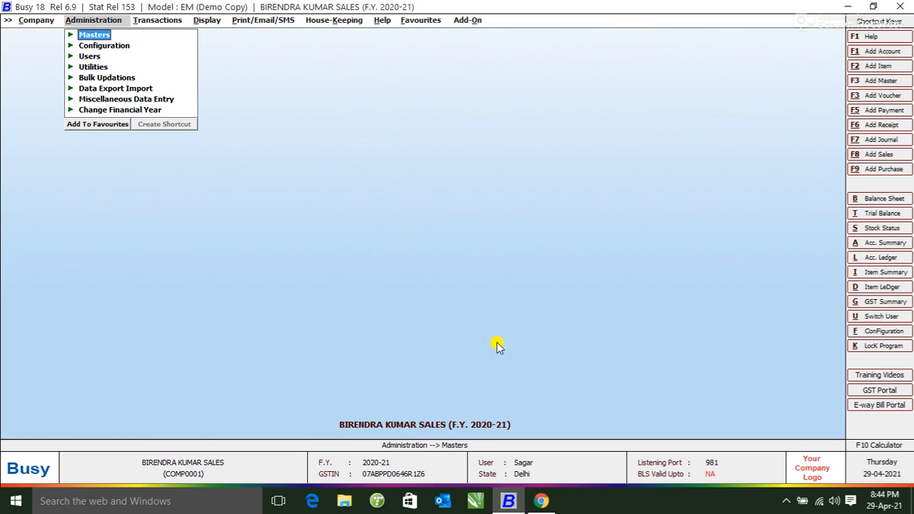
{"action": "key", "text": "Down"}
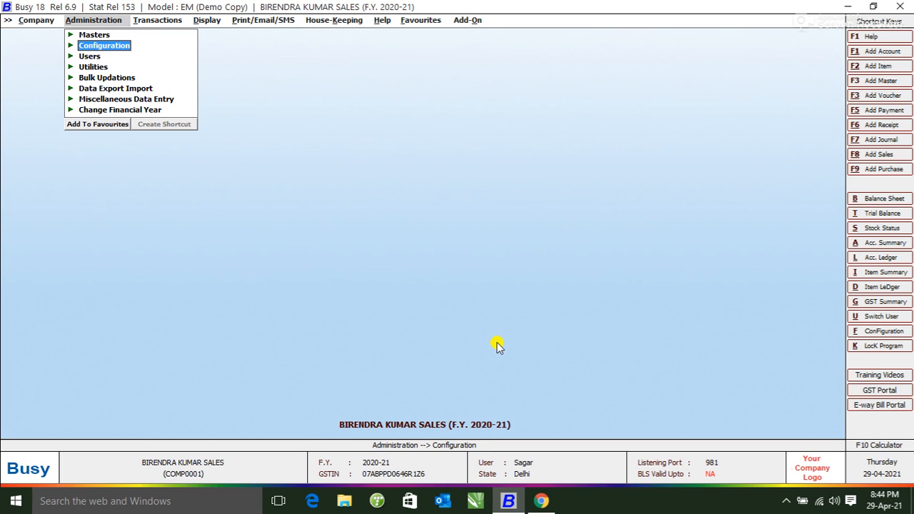
{"action": "key", "text": "Down"}
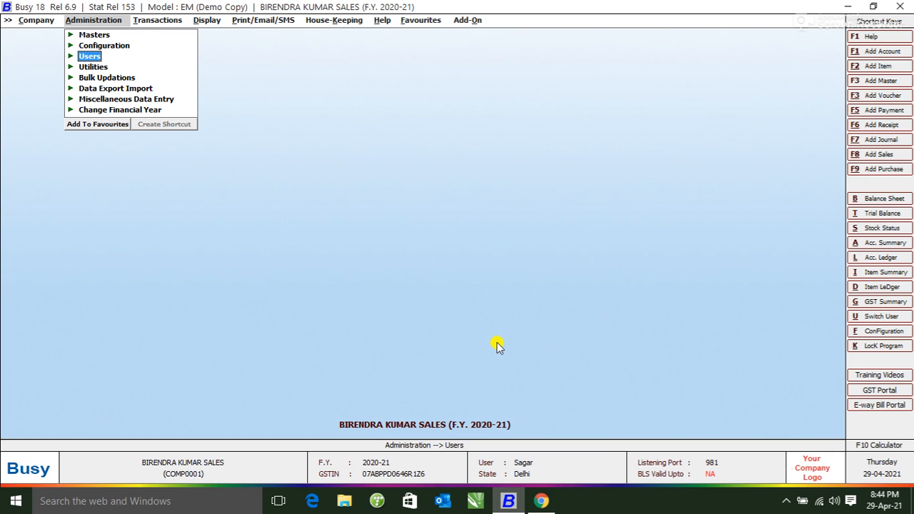
{"action": "key", "text": "Return"}
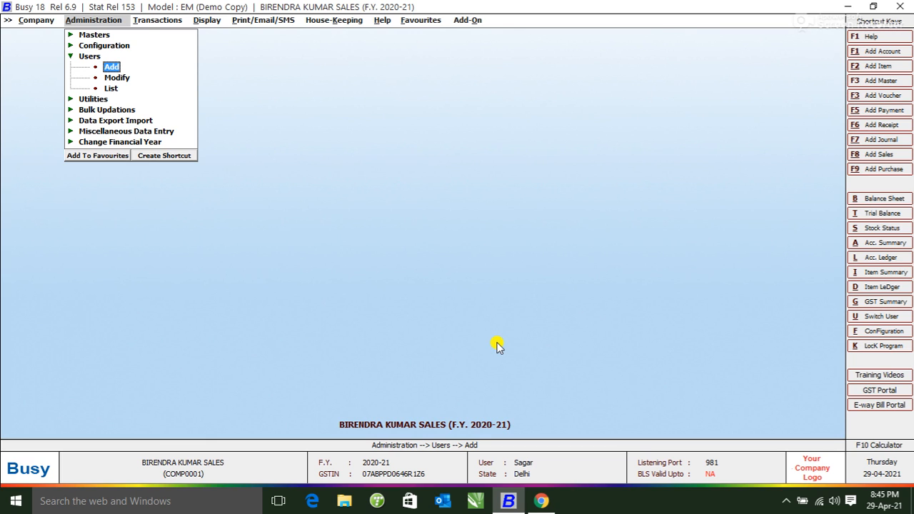
{"action": "key", "text": "Return"}
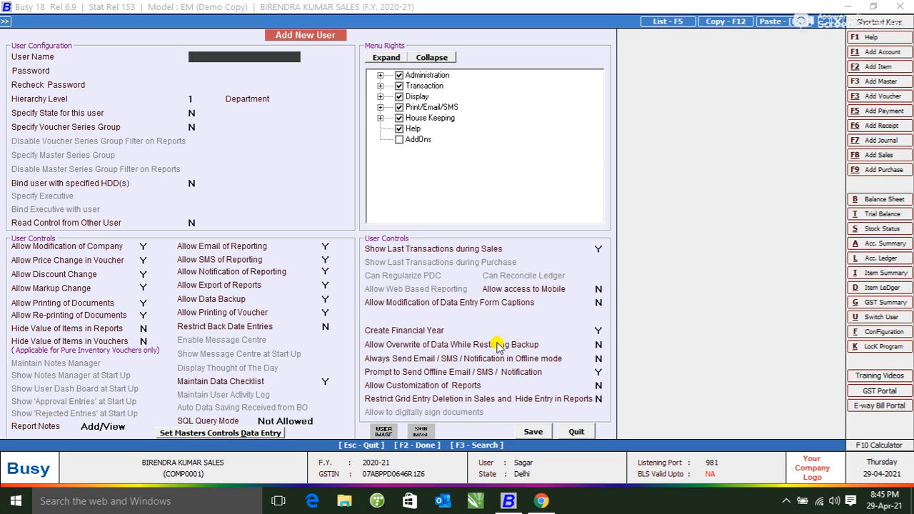
Enter user name KAMAL, then enter the password and confirm it in Recheck Password
{"action": "left_click", "coordinate": [499, 342]}
{"action": "type", "text": "kAMAL"}
{"action": "key", "text": "Return"}
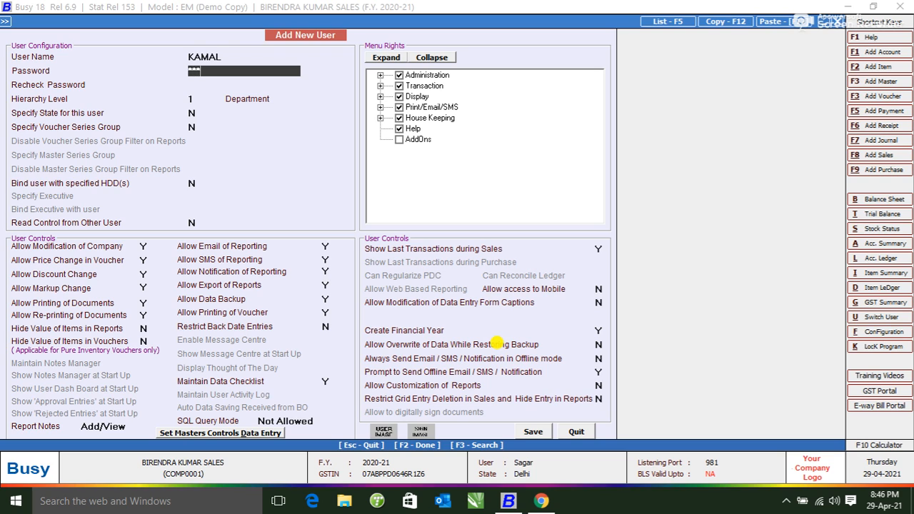
{"action": "key", "text": "Return"}
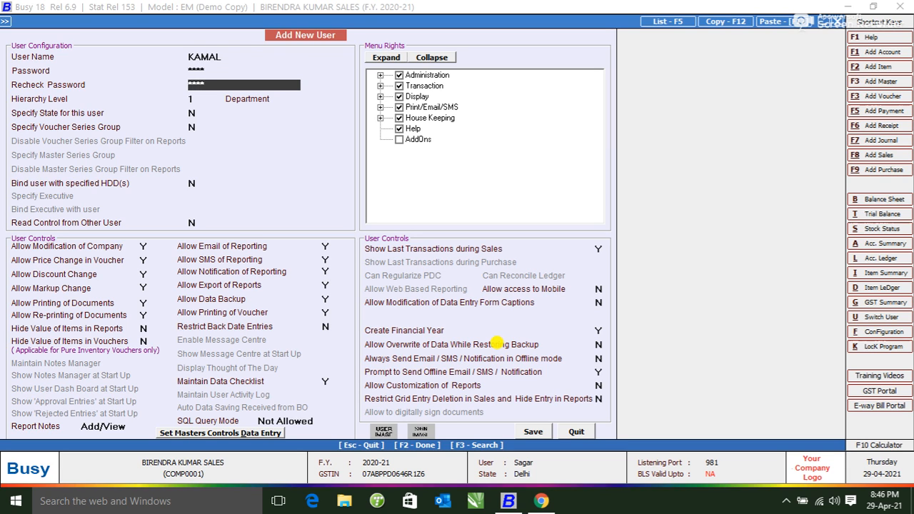
{"action": "key", "text": "Return"}
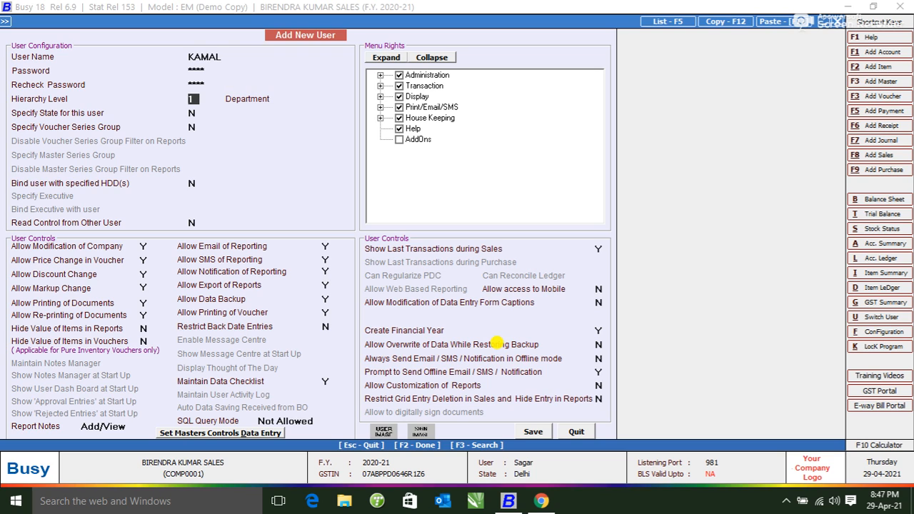
{"action": "key", "text": "Return"}
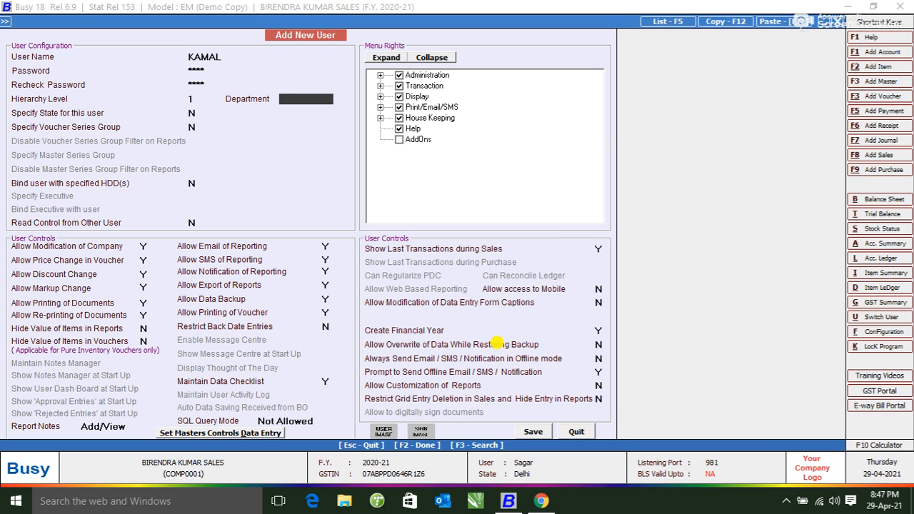
{"action": "type", "text": "ACCOU"}
{"action": "key", "text": "BackSpace"}
{"action": "key", "text": "BackSpace"}
{"action": "key", "text": "BackSpace"}
{"action": "key", "text": "BackSpace"}
{"action": "key", "text": "BackSpace"}
{"action": "key", "text": "Return"}
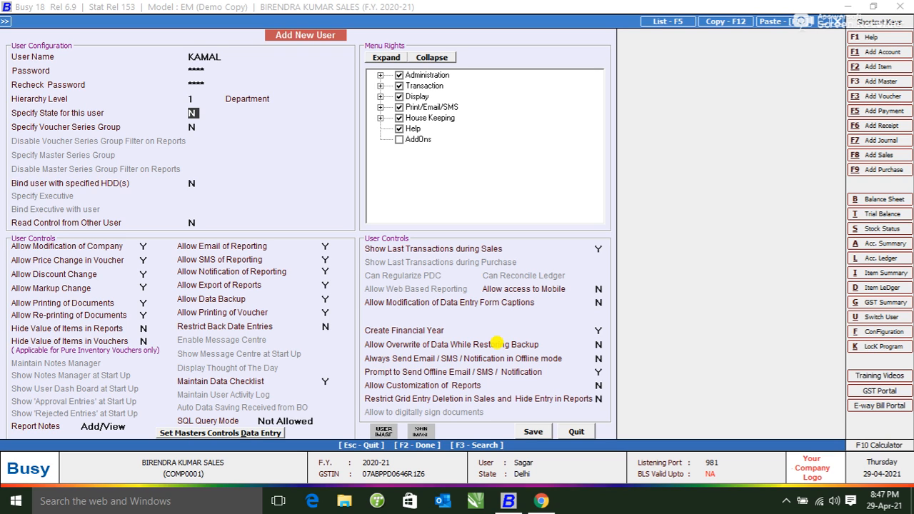
{"action": "key", "text": "Return"}
{"action": "key", "text": "Return"}
{"action": "key", "text": "Return"}
{"action": "key", "text": "Return"}
{"action": "key", "text": "Return"}
{"action": "key", "text": "Return"}
{"action": "key", "text": "Return"}
{"action": "key", "text": "Return"}
{"action": "key", "text": "Return"}
{"action": "key", "text": "Return"}
{"action": "key", "text": "Return"}
{"action": "key", "text": "Return"}
{"action": "key", "text": "Return"}
{"action": "key", "text": "Return"}
{"action": "key", "text": "Return"}
{"action": "key", "text": "Return"}
{"action": "key", "text": "Return"}
{"action": "key", "text": "Return"}
{"action": "key", "text": "Return"}
{"action": "key", "text": "Return"}
{"action": "key", "text": "Return"}
{"action": "key", "text": "Return"}
{"action": "key", "text": "Return"}
Save the new user KAMAL, leaving a blank Add New User form
{"action": "key", "text": "Up"}
{"action": "key", "text": "Return"}
{"action": "key", "text": "Return"}
{"action": "key", "text": "Return"}
{"action": "key", "text": "Return"}
{"action": "key", "text": "Return"}
{"action": "key", "text": "Return"}
{"action": "key", "text": "Return"}
{"action": "key", "text": "Return"}
{"action": "key", "text": "Return"}
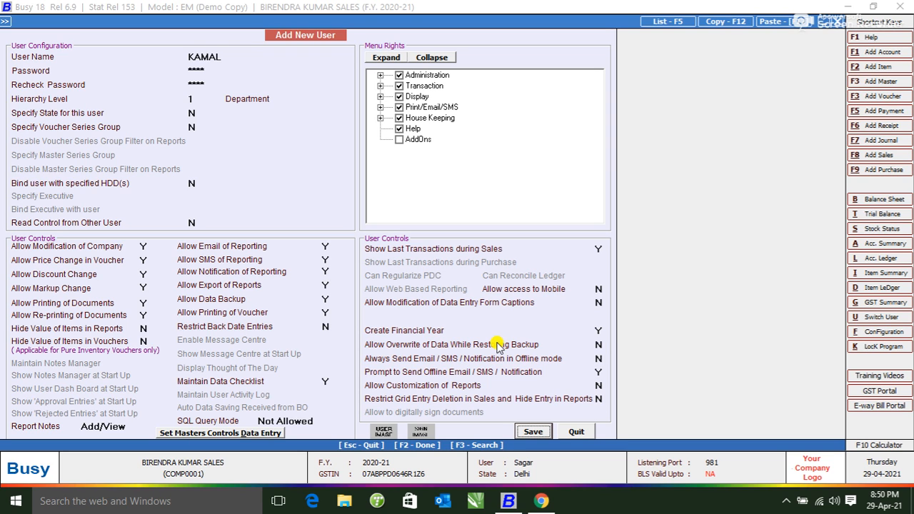
{"action": "key", "text": "Return"}
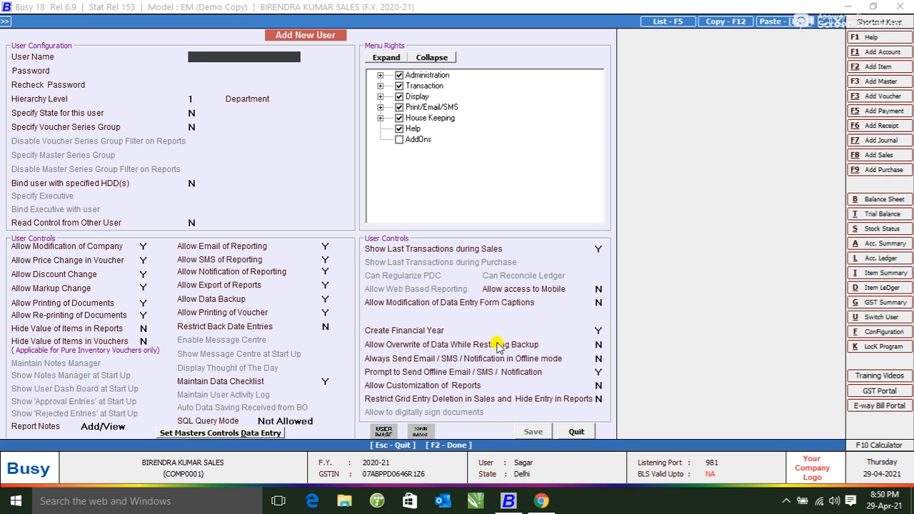
{"action": "key", "text": "Escape"}
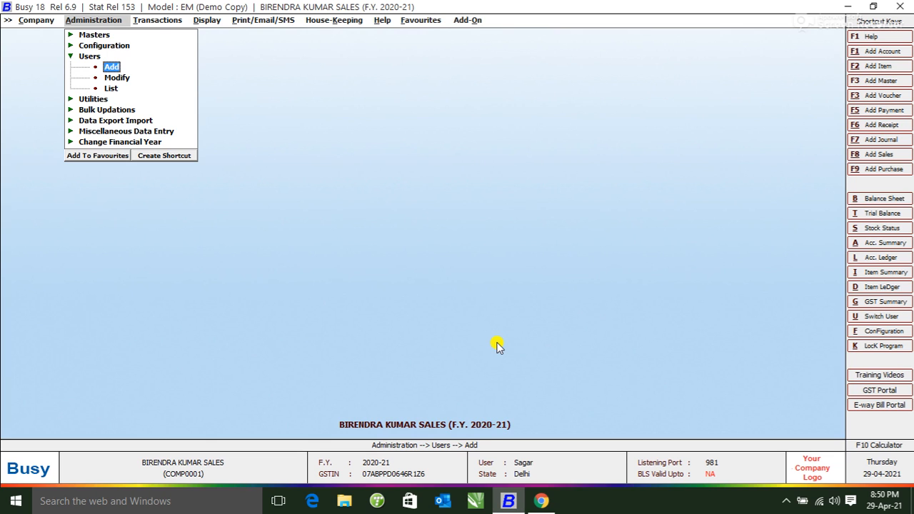
{"action": "key", "text": "Down"}
{"action": "key", "text": "Down"}
{"action": "key", "text": "Return"}
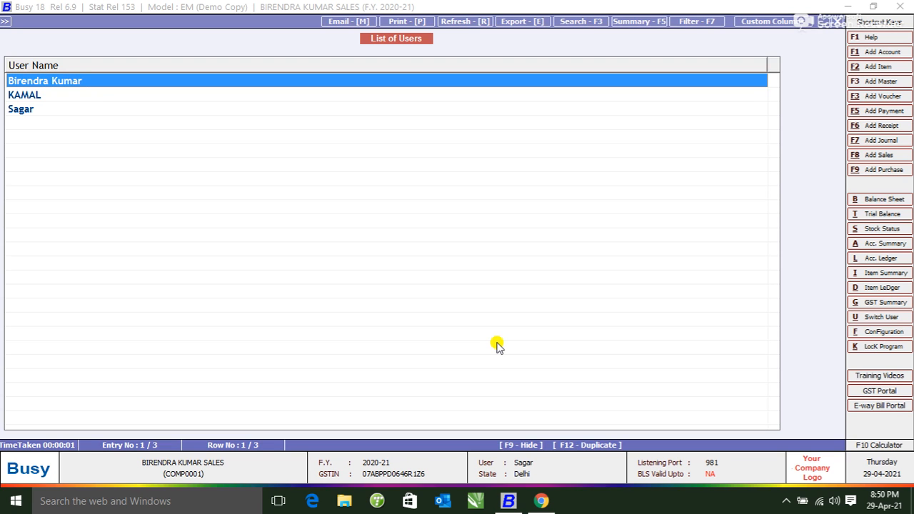
Close the List of Users to return to the Users administration menu
{"action": "key", "text": "Escape"}
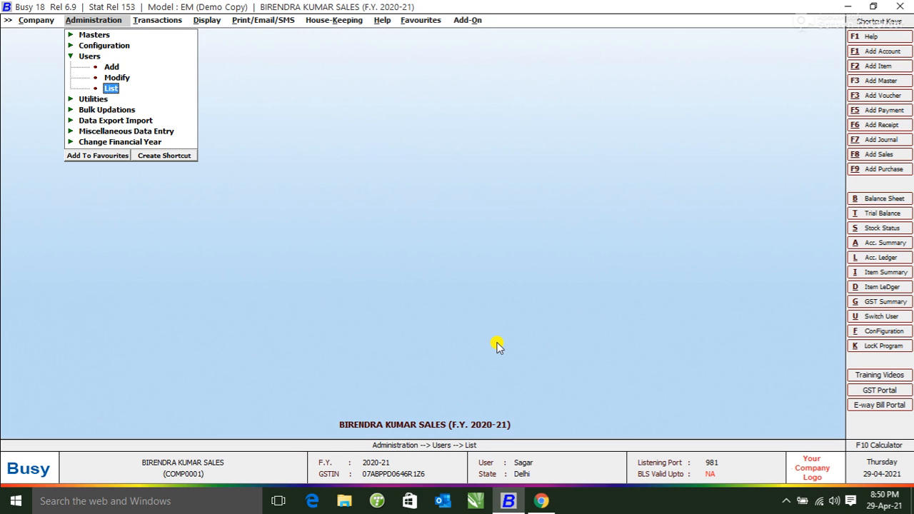
{"action": "key", "text": "Up"}
{"action": "key", "text": "Return"}
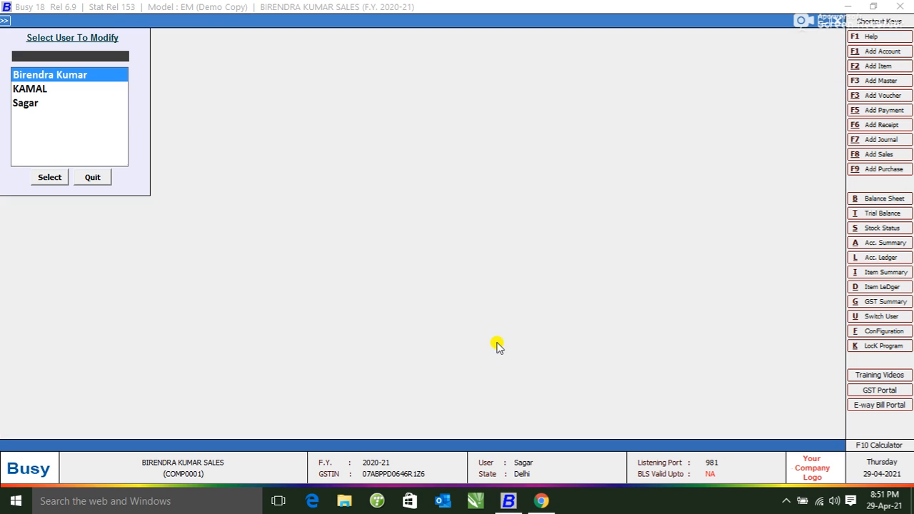
{"action": "key", "text": "Return"}
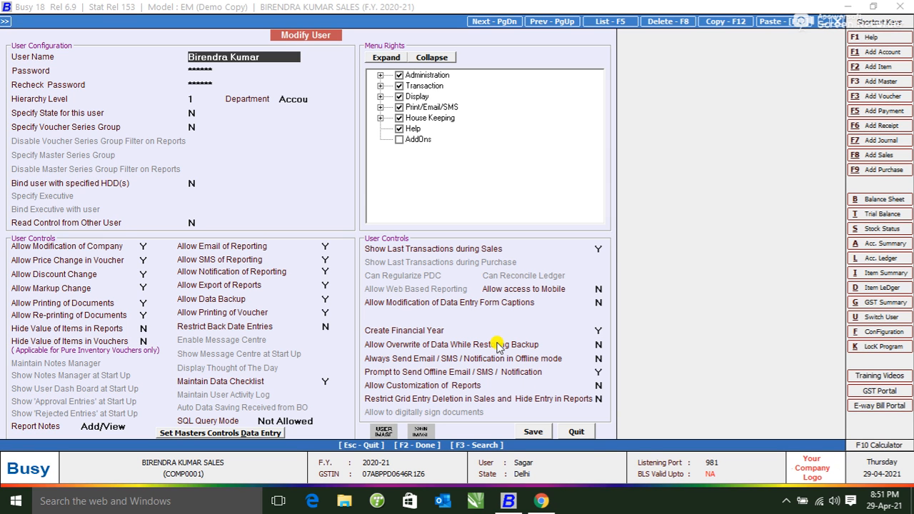
{"action": "key", "text": "Return"}
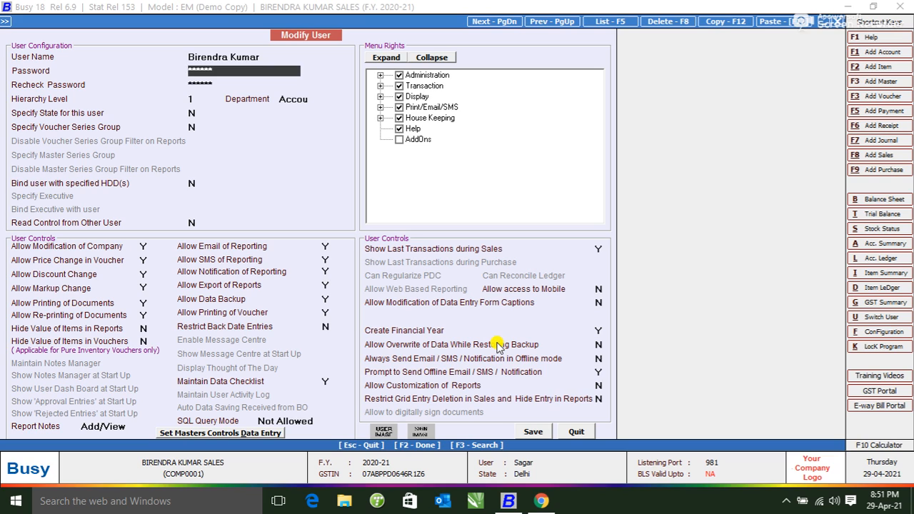
{"action": "key", "text": "Return"}
{"action": "key", "text": "Return"}
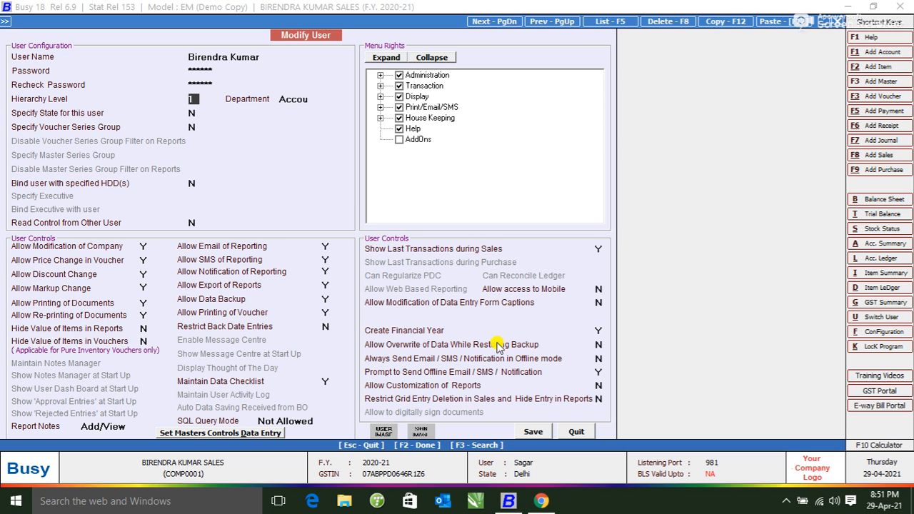
{"action": "key", "text": "Escape"}
{"action": "key", "text": "Escape"}
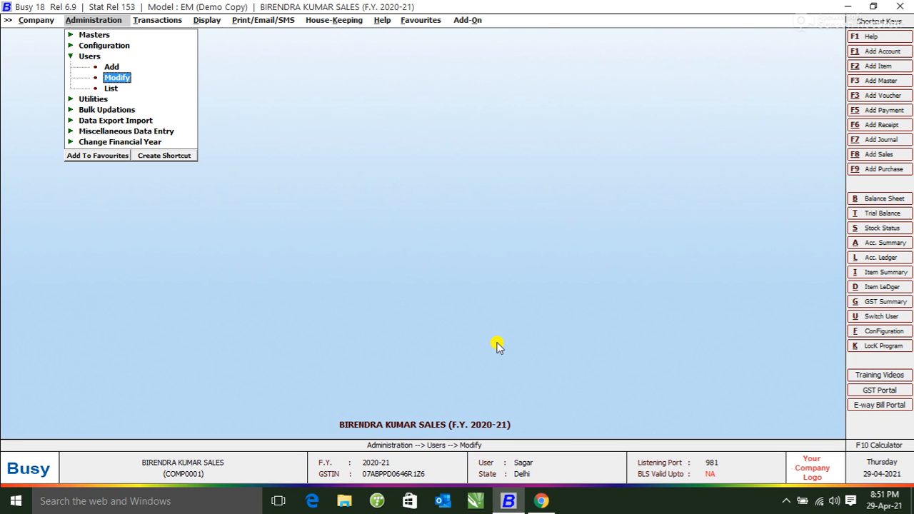
{"action": "key", "text": "Return"}
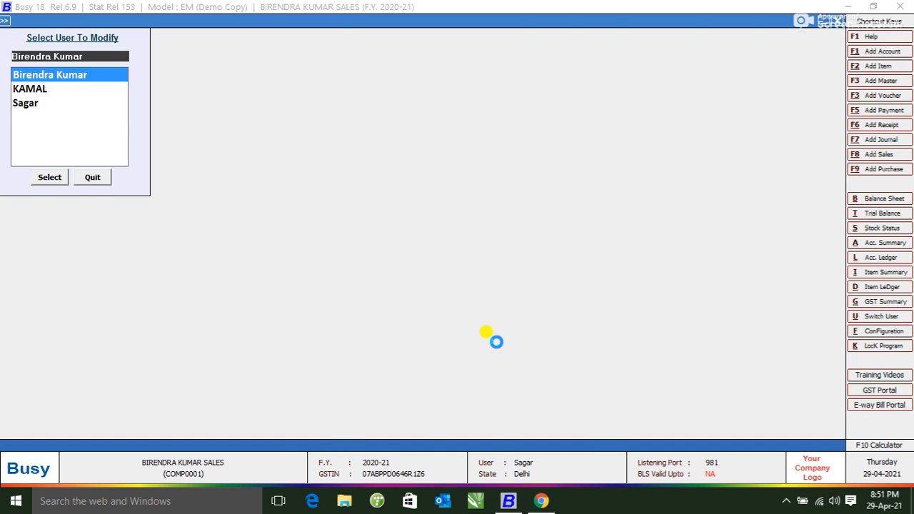
{"action": "key", "text": "Return"}
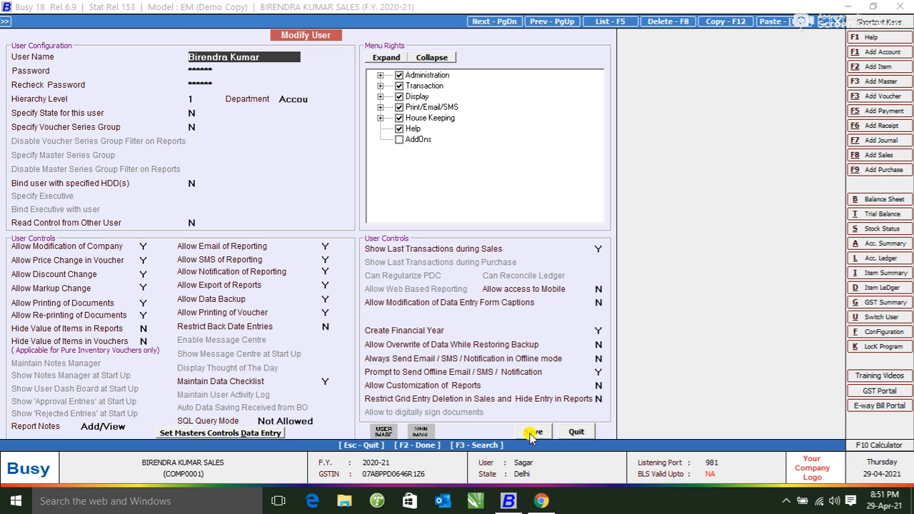
{"action": "left_click", "coordinate": [531, 434]}
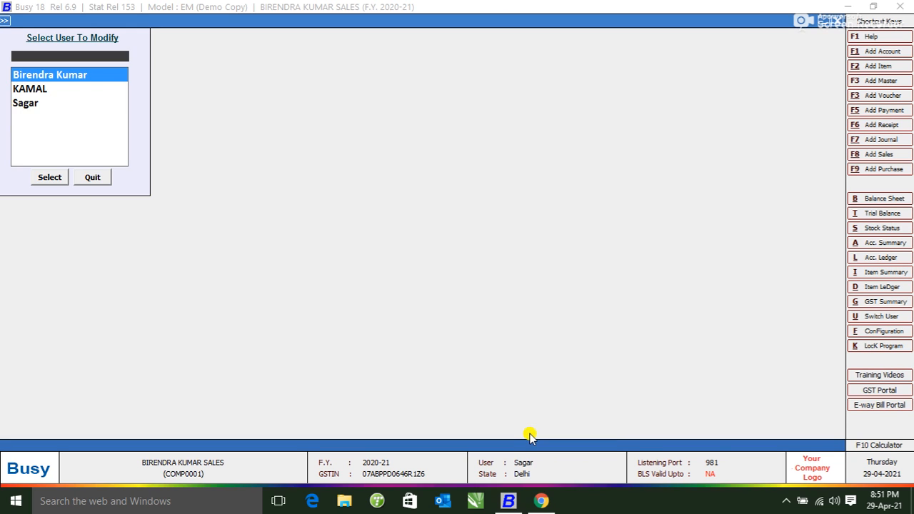
{"action": "key", "text": "Escape"}
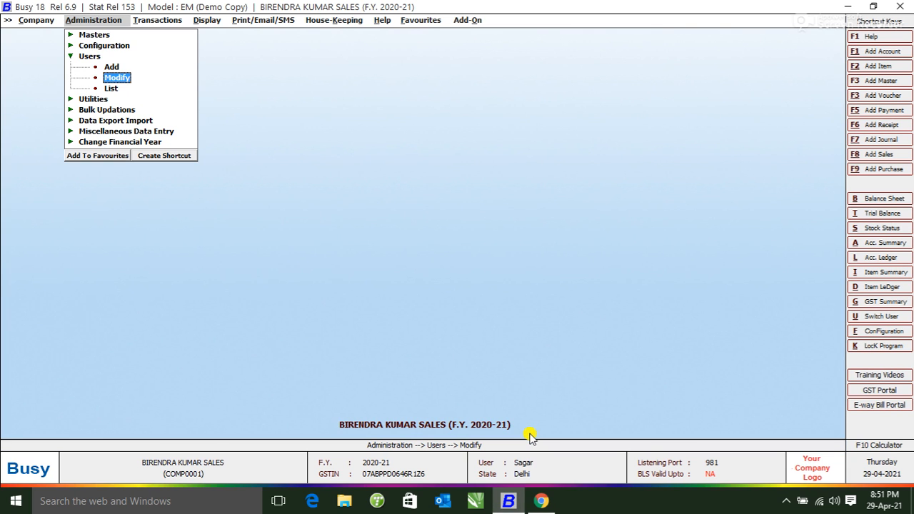
Collapse Users, move to Transactions, and try quitting, triggering the Can't Quit warning
{"action": "key", "text": "Escape"}
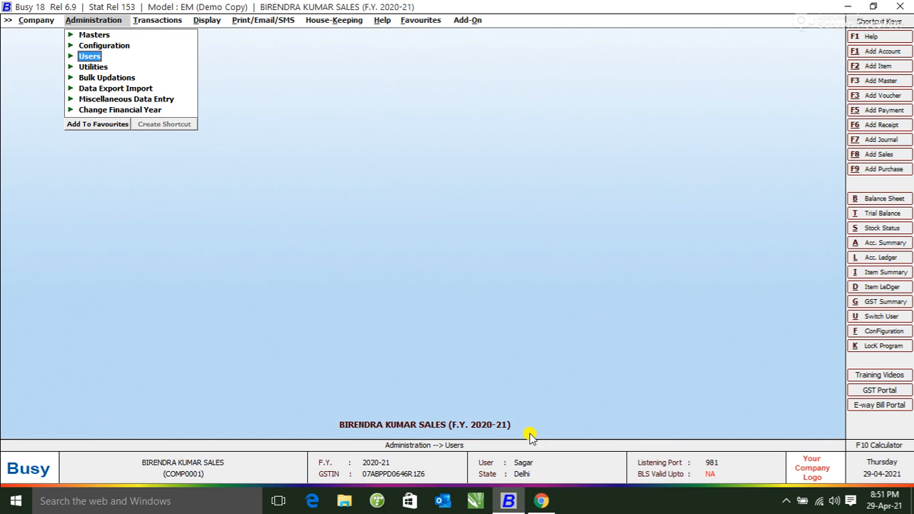
{"action": "key", "text": "Right"}
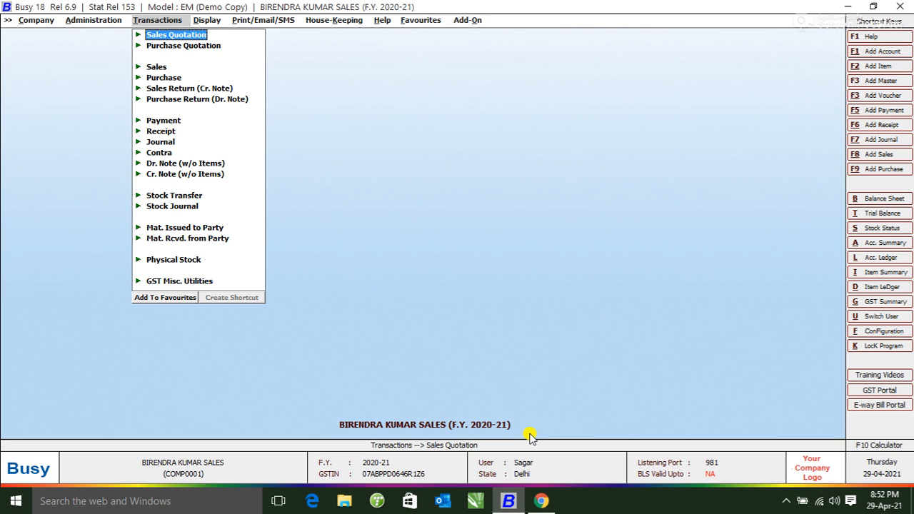
{"action": "key", "text": "Escape"}
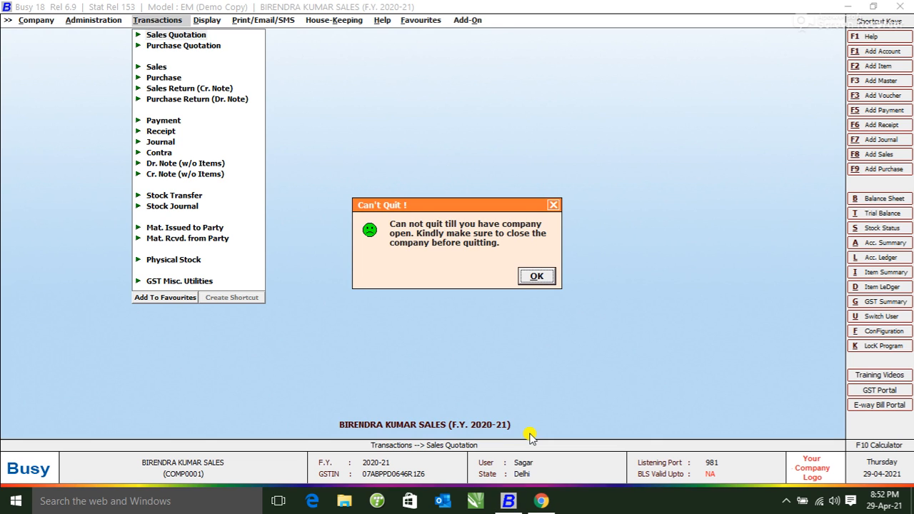
{"action": "mouse_move", "coordinate": [531, 437]}
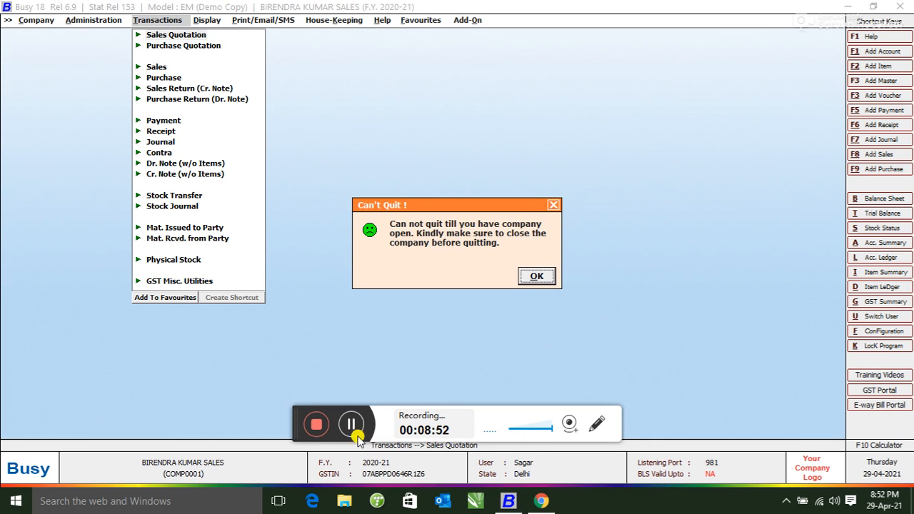